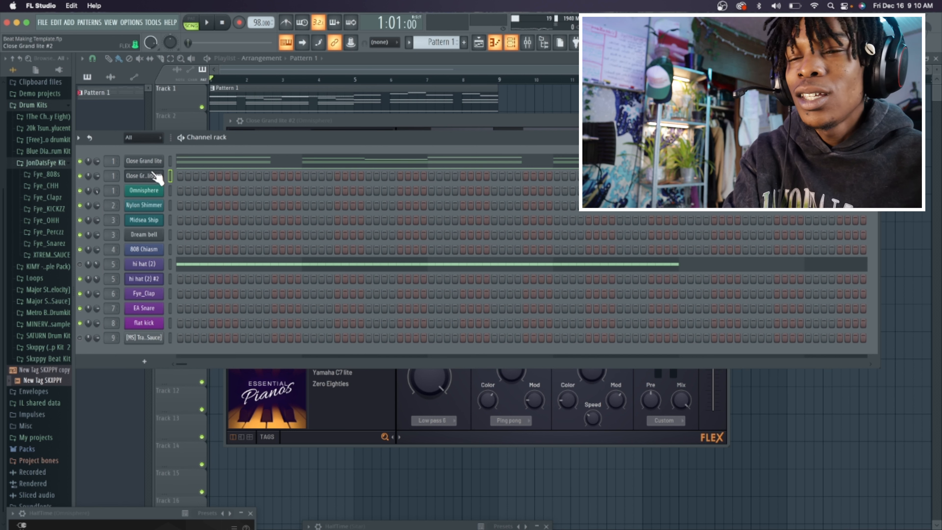
Write a high counter-melody for the second Close Grand lite channel around D6, C#6 and B5, adjusting note pitches to vary the phrase endings.
left_click(158, 177)
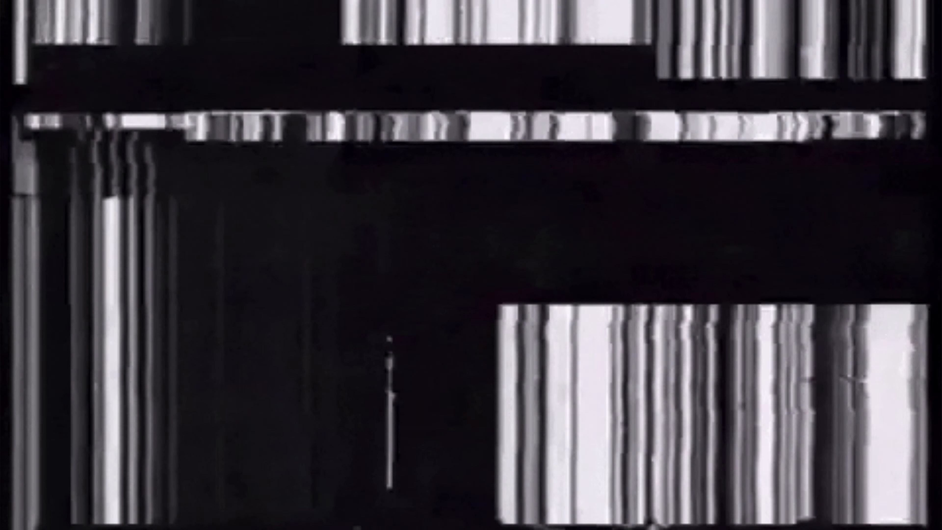
key("space")
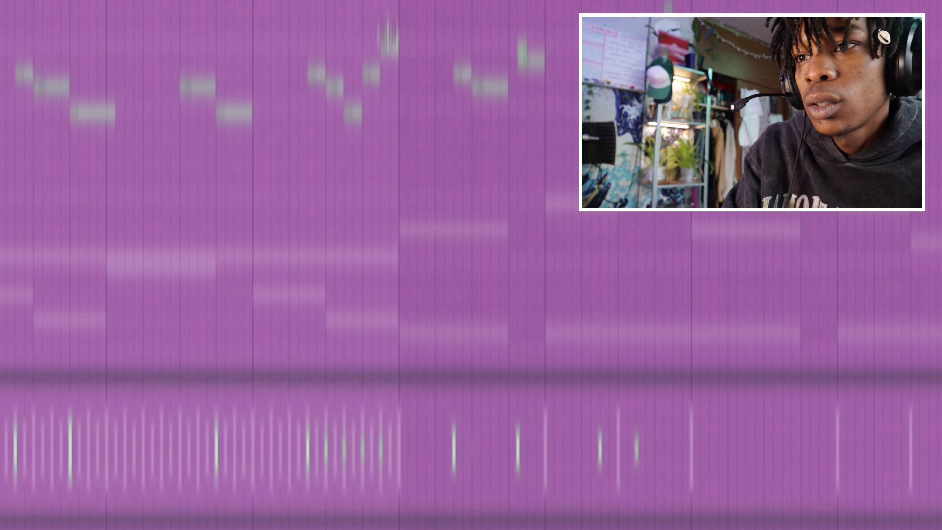
left_click_drag(389, 42, 444, 97)
left_click_drag(486, 156, 546, 107)
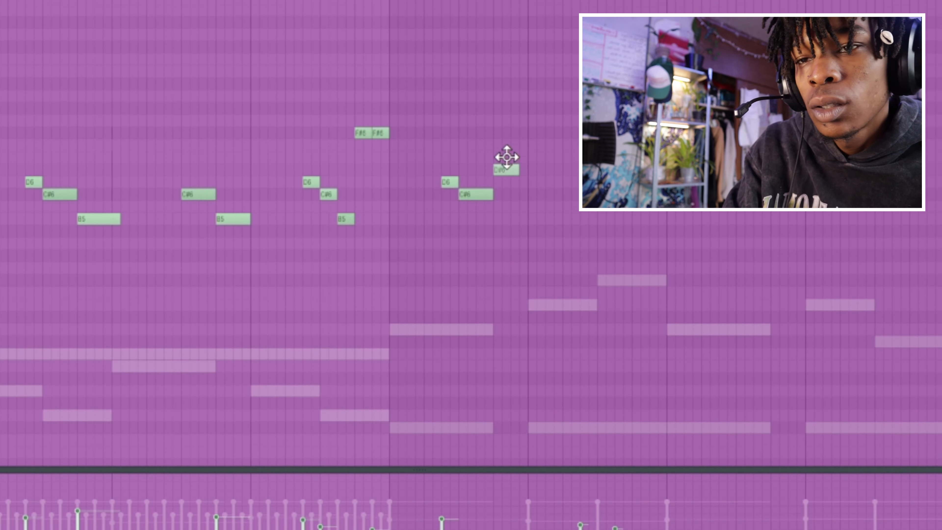
mouse_move(506, 157)
left_mouse_down()
mouse_move(506, 120)
mouse_move(507, 145)
left_mouse_up()
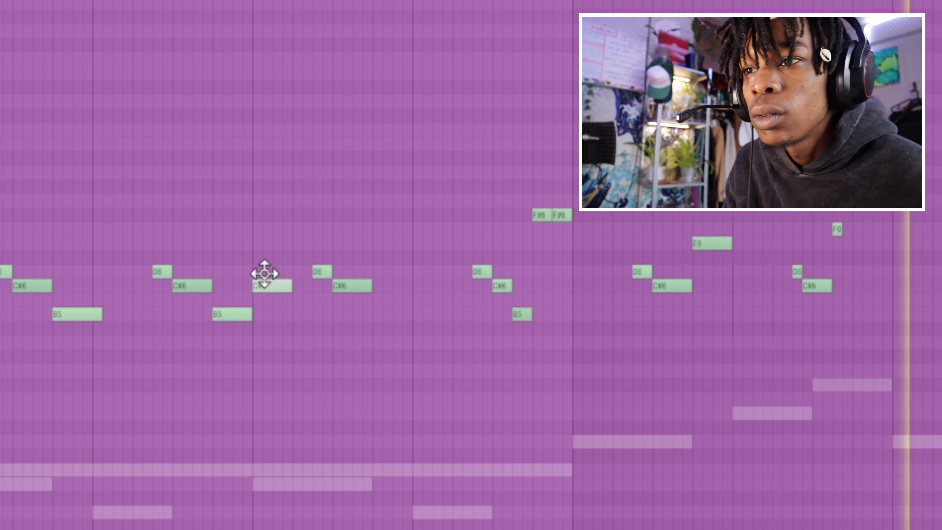
left_click_drag(264, 274, 265, 302)
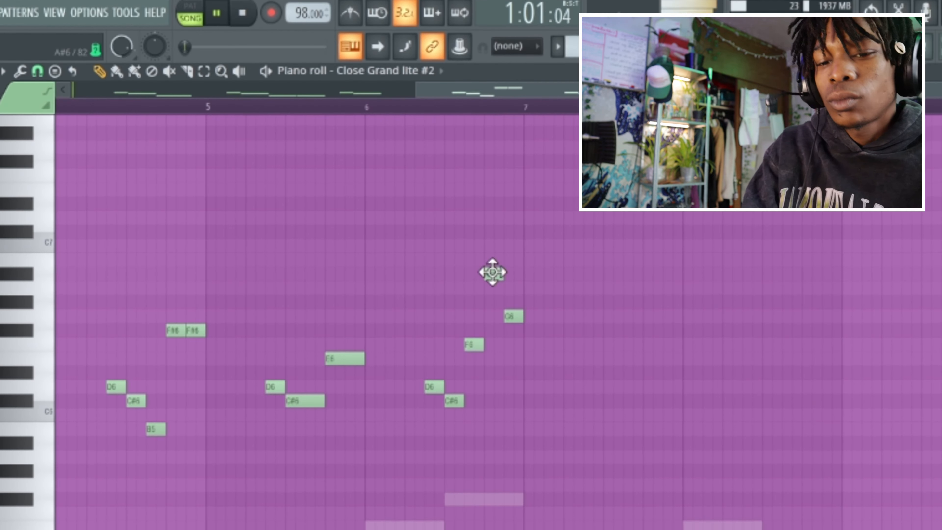
left_click(495, 237)
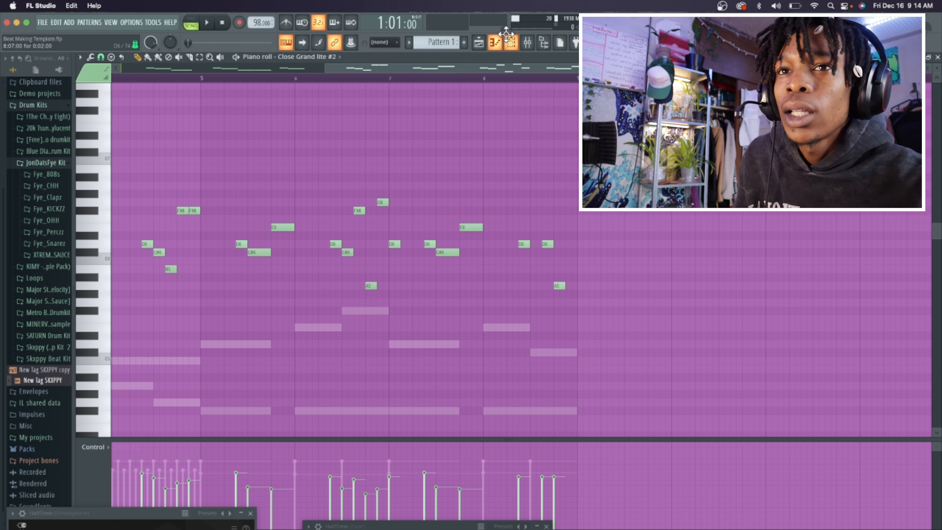
Adjust the volume of the second Close Grand lite channel and return to the playlist.
left_click(511, 44)
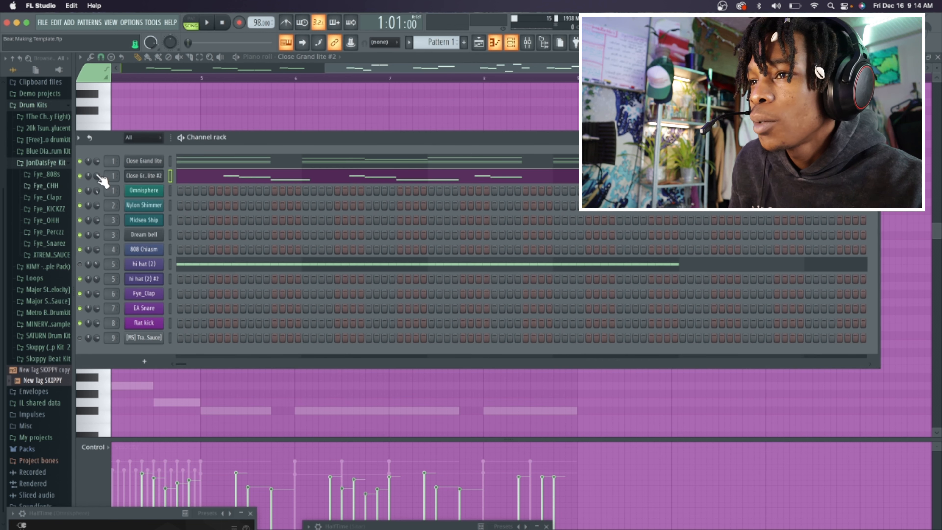
left_click_drag(98, 176, 98, 177)
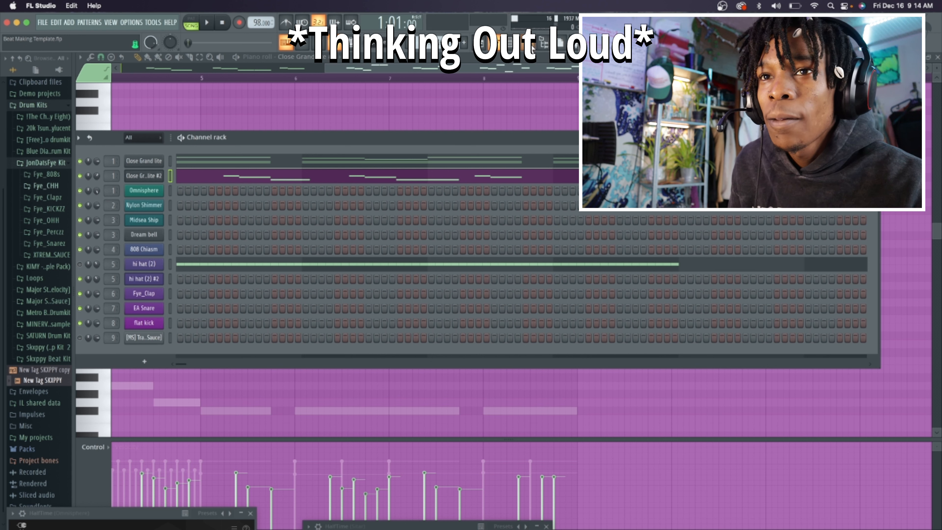
key("F6")
left_click(482, 43)
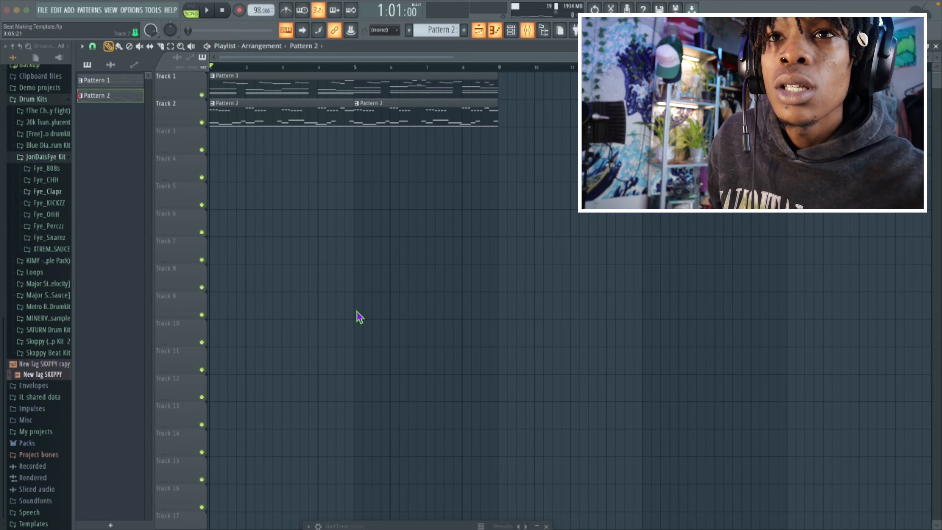
Show the mixer, play the arrangement and lower the Sitar track's level.
left_click(527, 33)
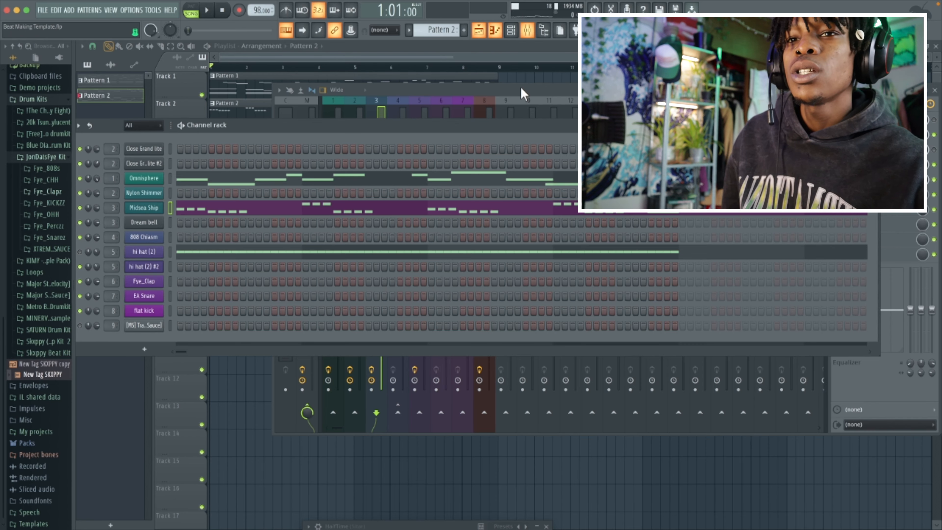
left_click(523, 93)
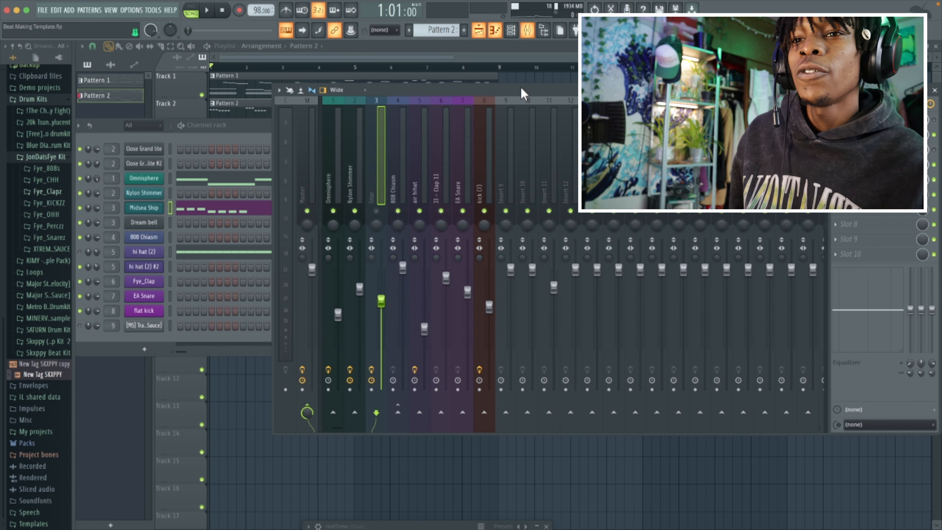
key("space")
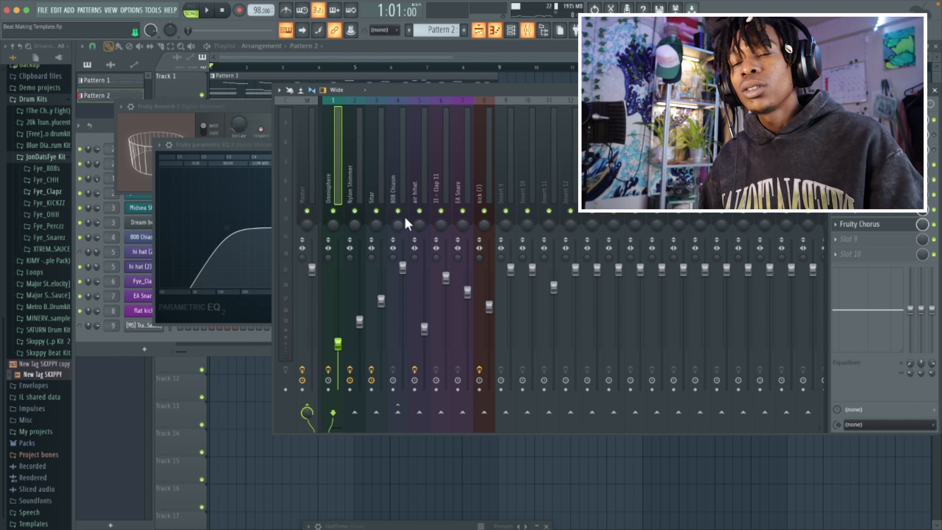
key("space")
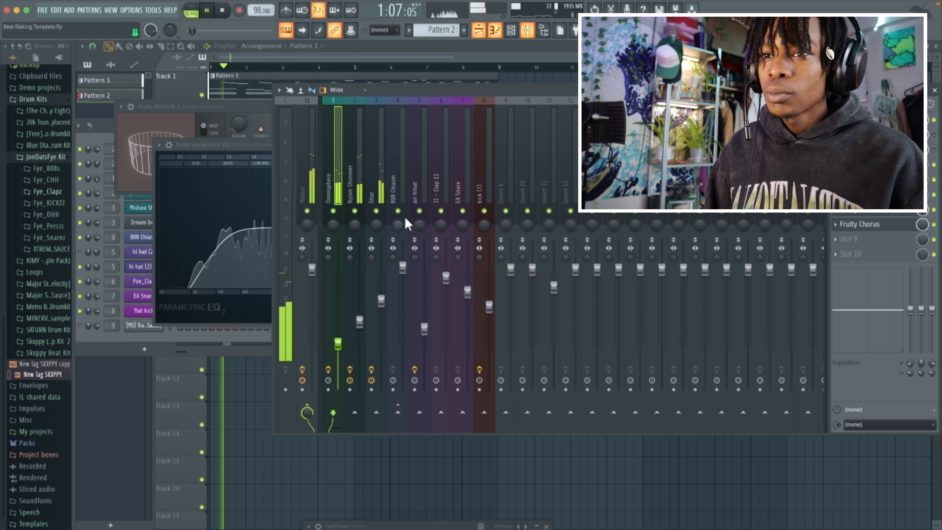
left_click_drag(381, 301, 381, 343)
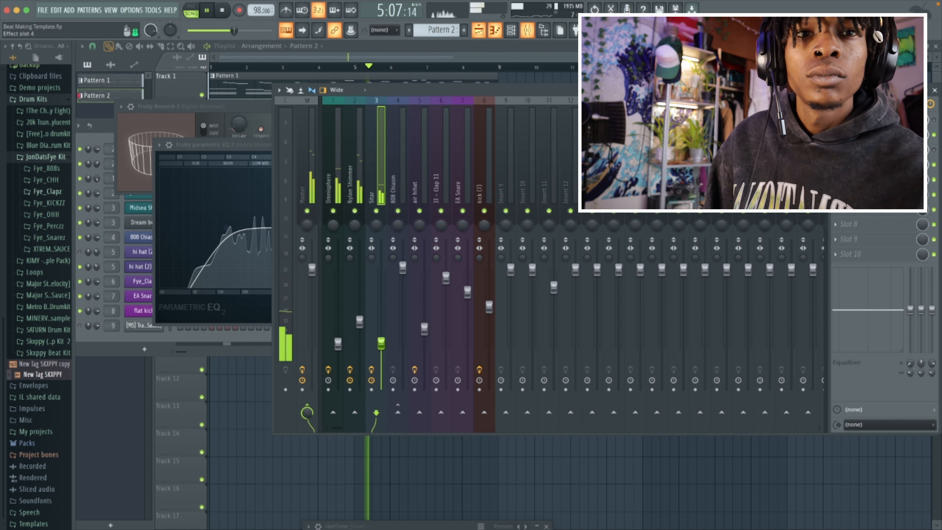
Add Fruity Delay 3 to the Sitar track's fourth effect slot, stop playback and close the open windows.
left_click(837, 164)
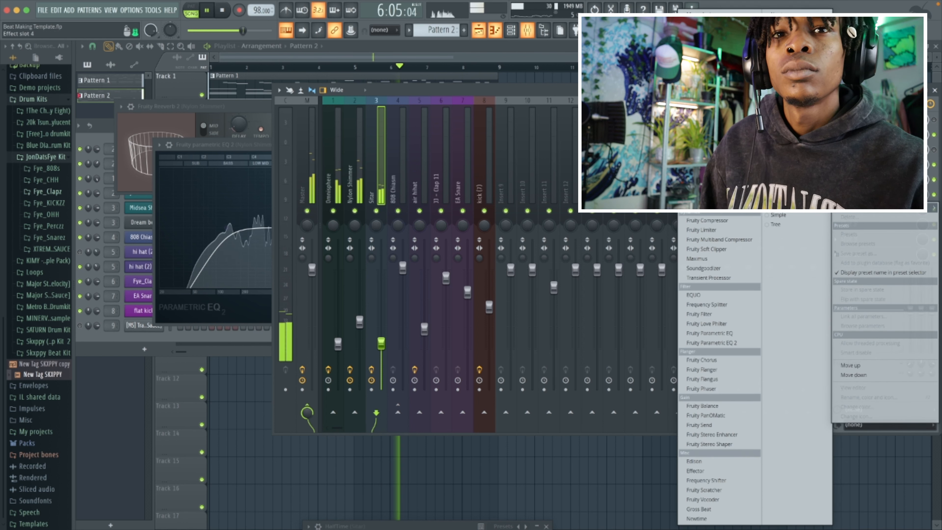
left_click(719, 143)
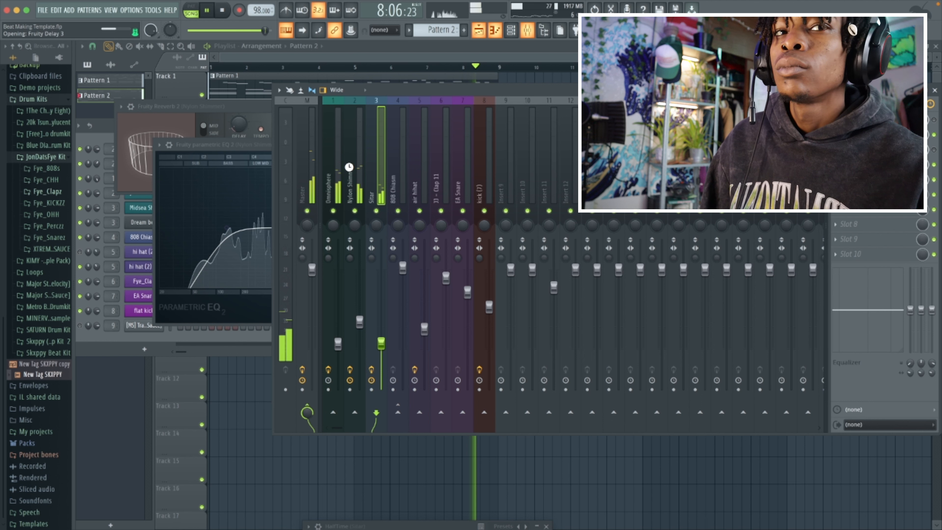
key("space")
left_click(558, 89)
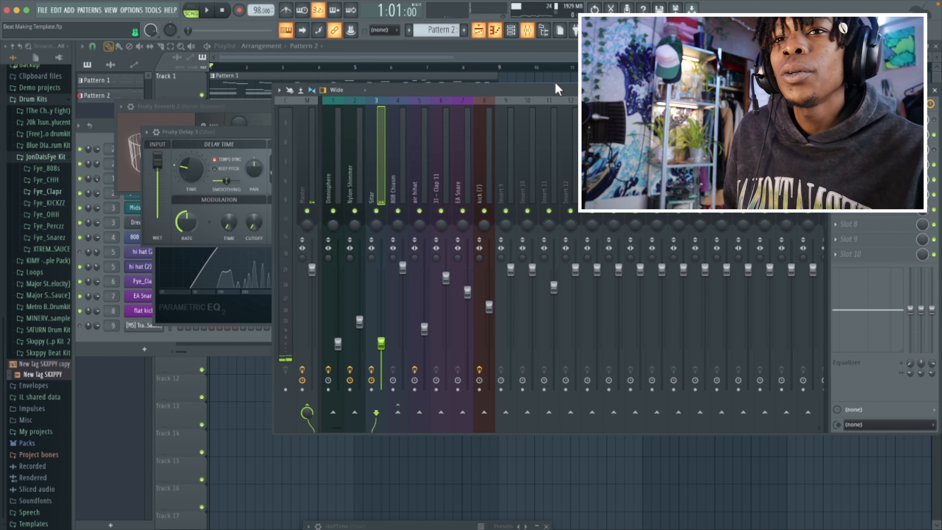
key("F12")
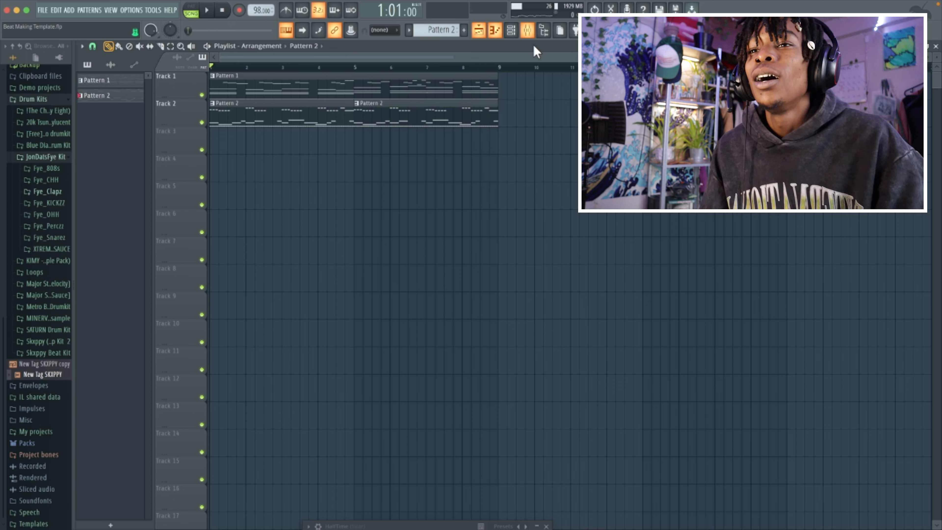
Open the hi hat (2) channel's notes in a maximised piano roll.
key("F6")
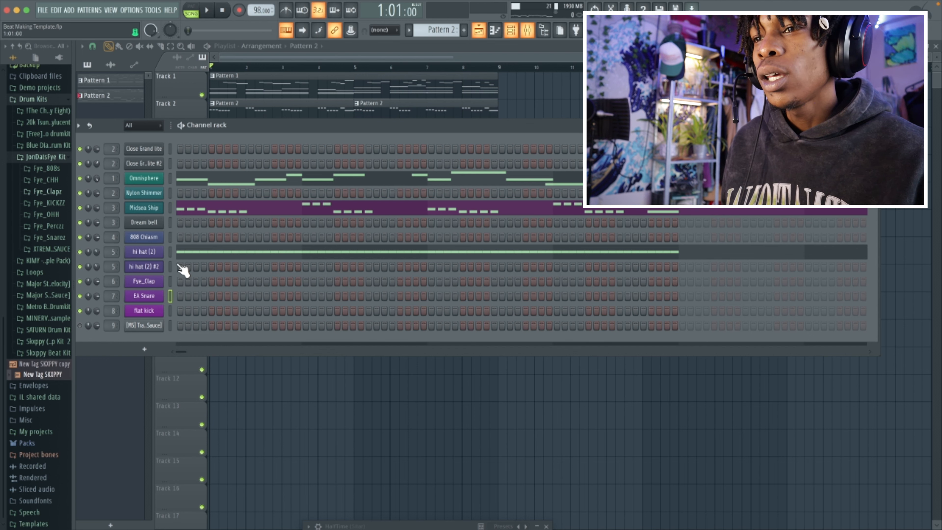
mouse_move(187, 275)
left_mouse_down()
mouse_move(620, 279)
mouse_move(230, 284)
left_mouse_up()
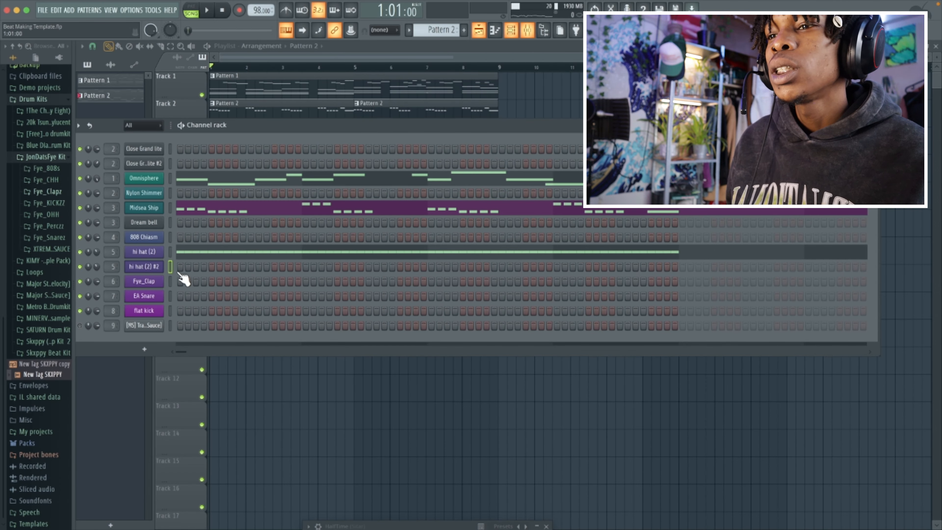
key("F7")
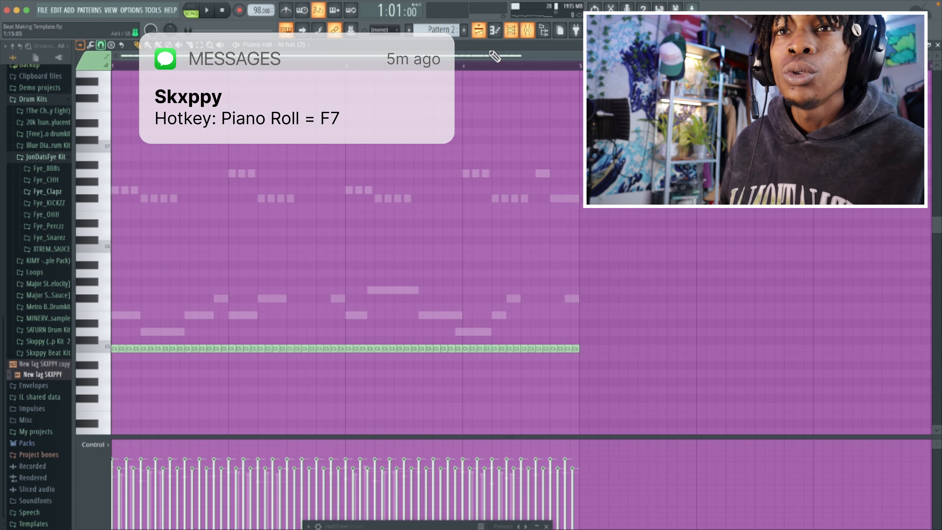
key("F6")
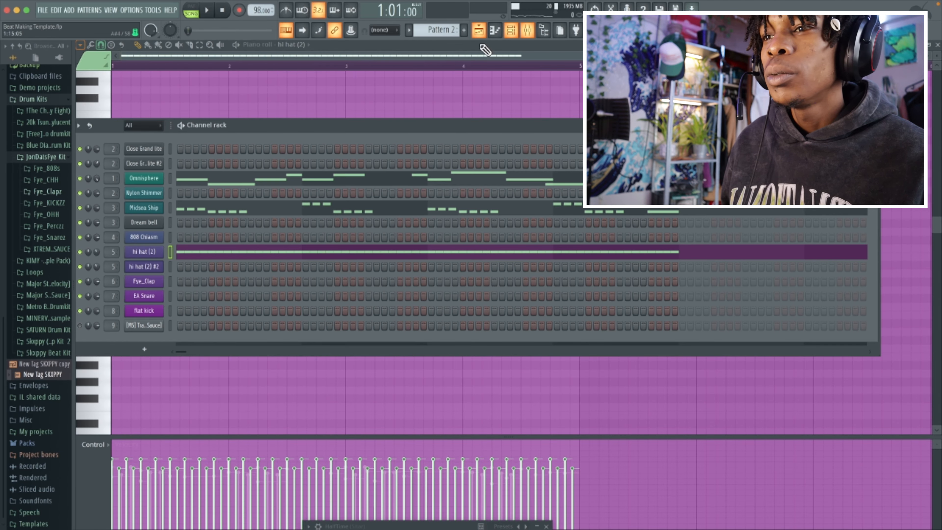
right_click(163, 252)
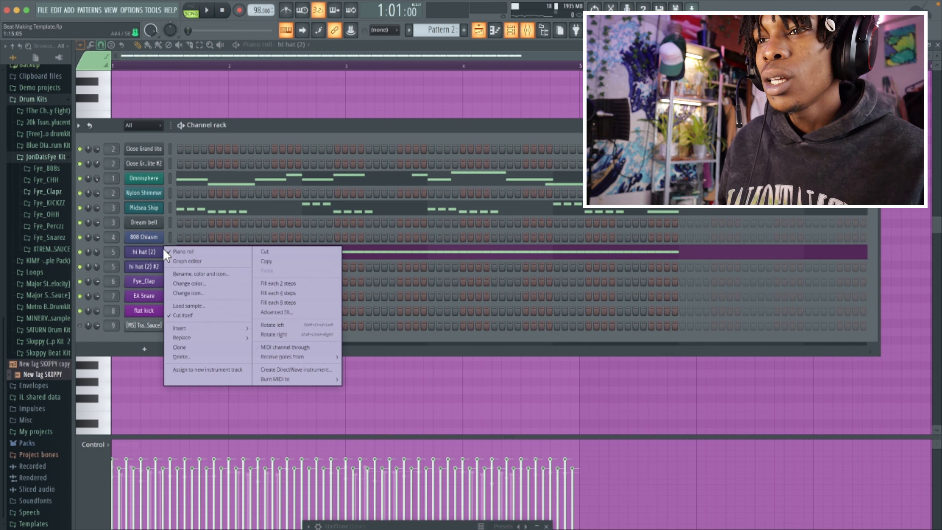
left_click(510, 45)
double_click(510, 45)
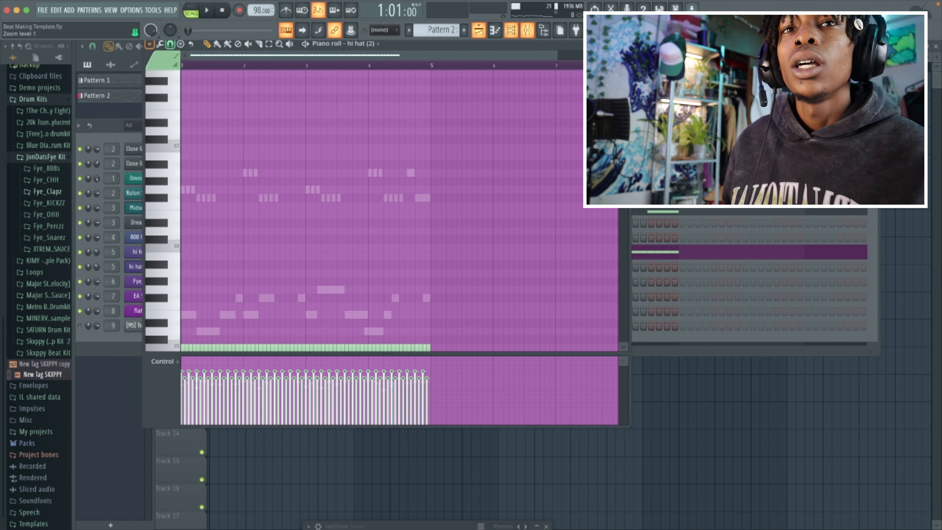
left_click(615, 44)
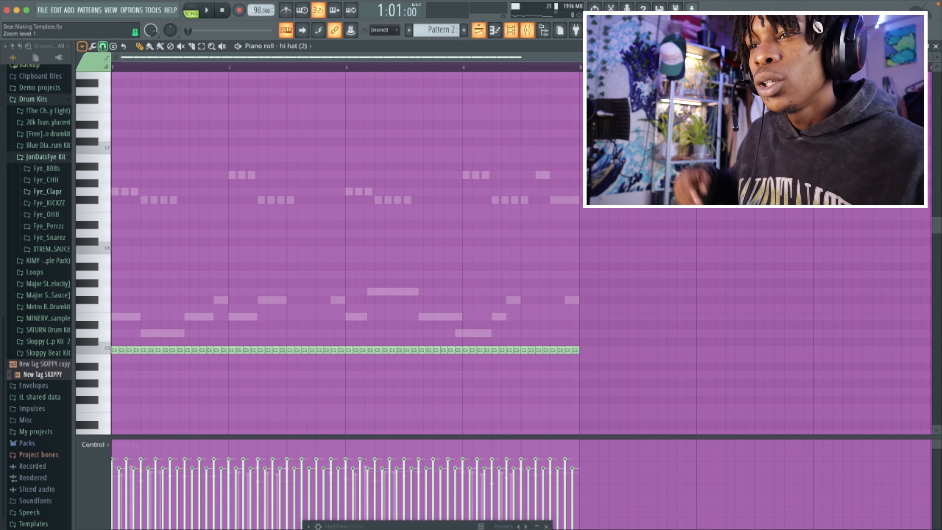
Set the hi-hat piano roll's snap to Step and resize the velocity control area.
scroll(375, 210, "down", 5)
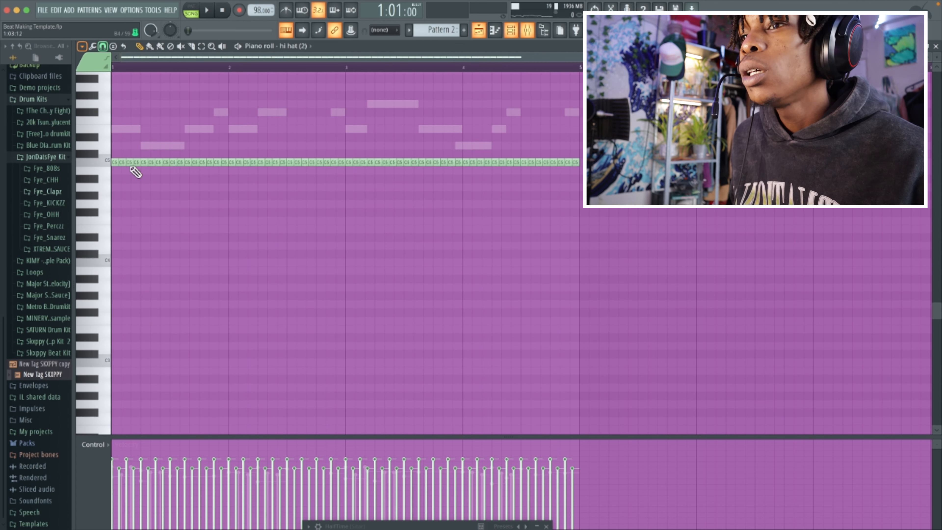
left_click(103, 47)
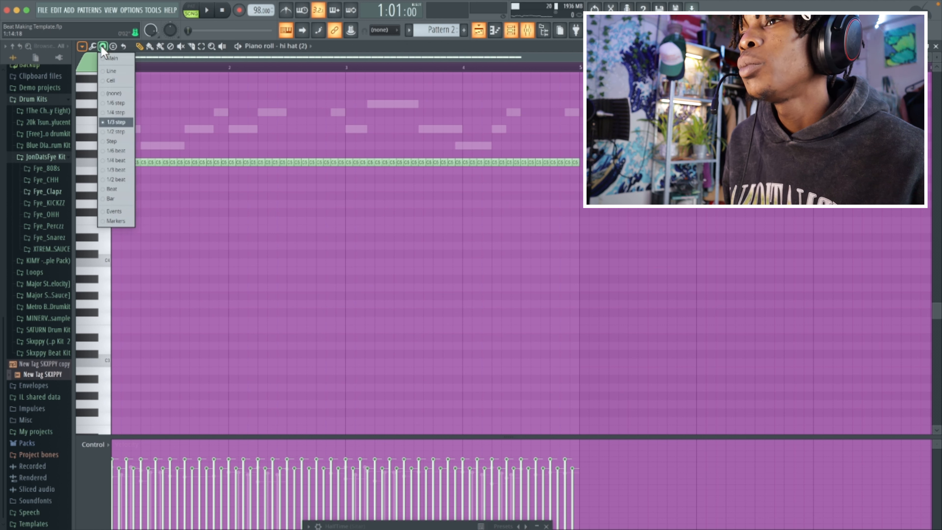
left_click(118, 141)
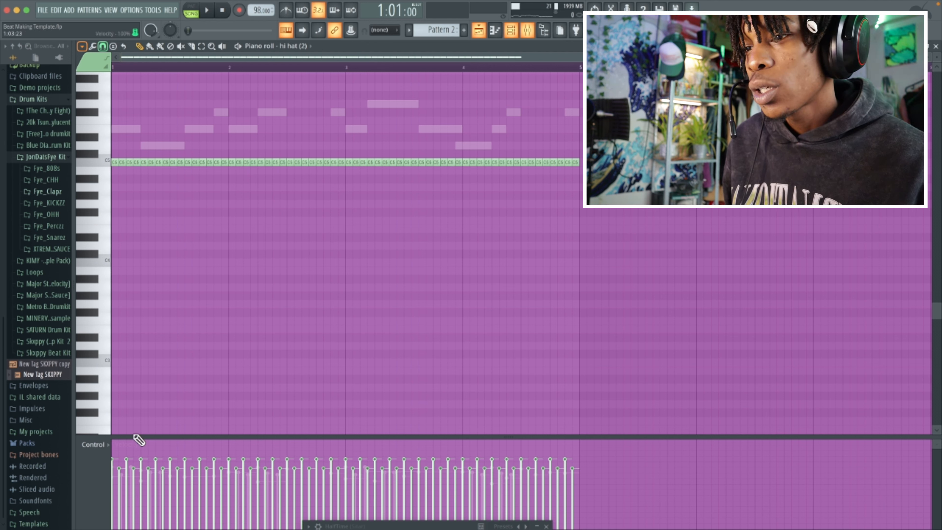
left_click_drag(130, 437, 135, 203)
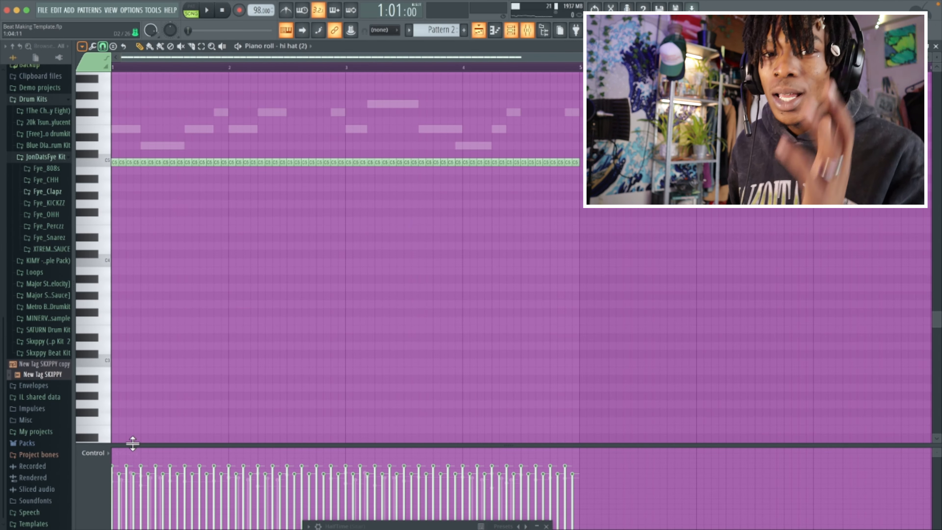
Play the pattern and continue the Fye_Clap row with one hit every eight steps to the end of the pattern.
key("space")
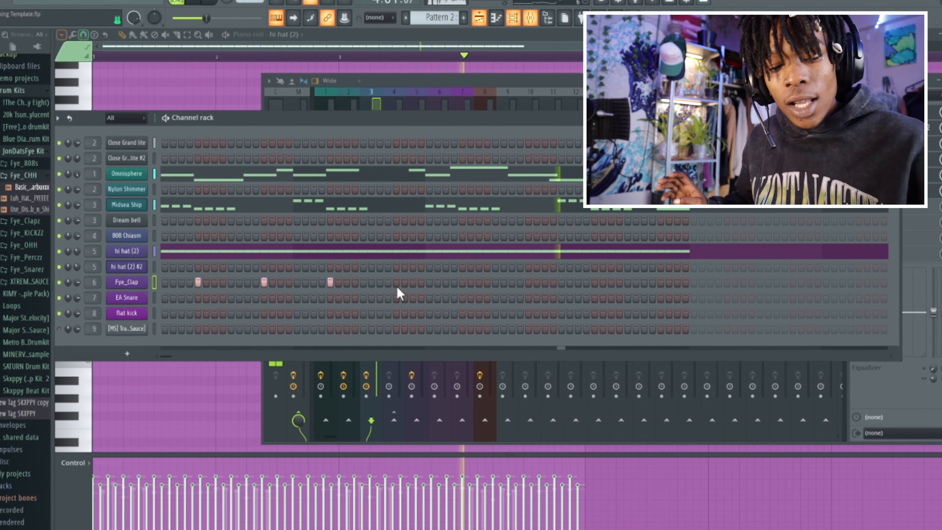
left_click(396, 282)
left_click(463, 283)
left_click(529, 283)
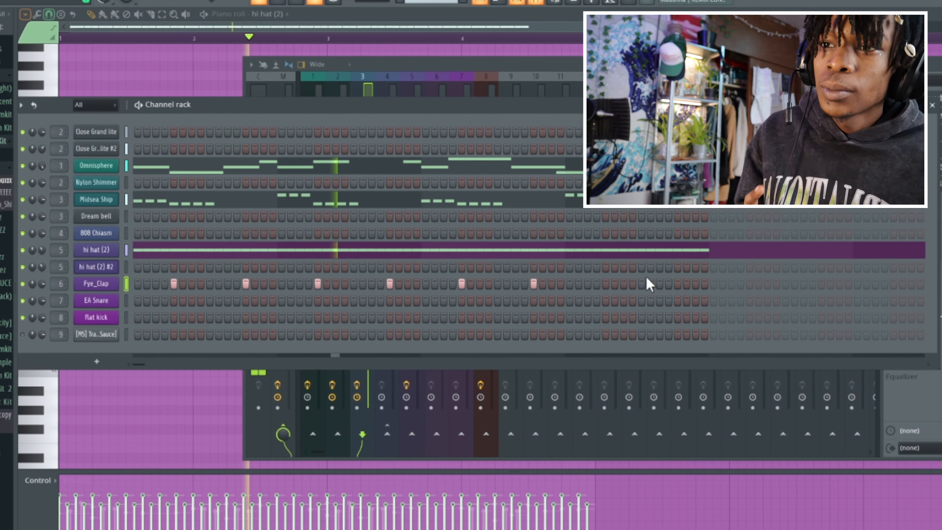
left_click(606, 283)
left_click(679, 283)
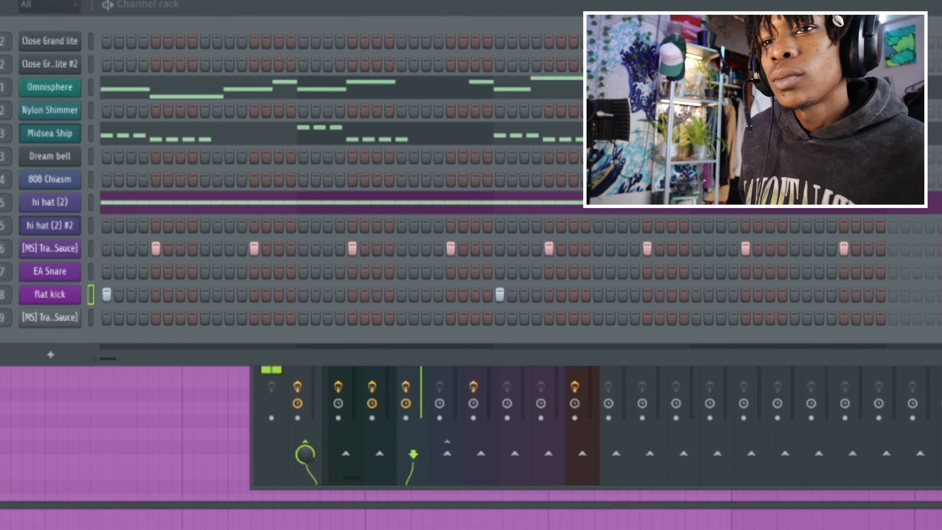
Add a kick hit on step 7 of the flat kick row and remove the EA Snare hit on step 3.
left_click_drag(0, 297, 57, 295)
left_click(180, 295)
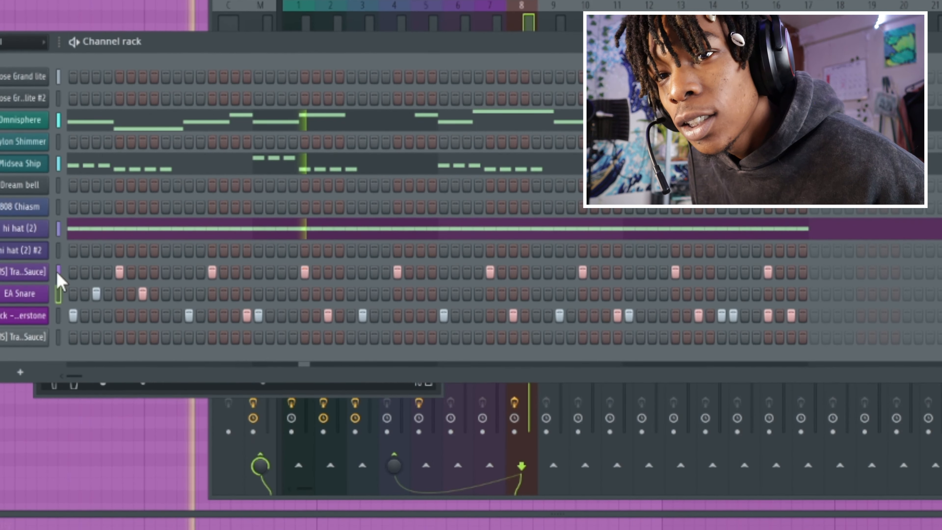
right_click(96, 294)
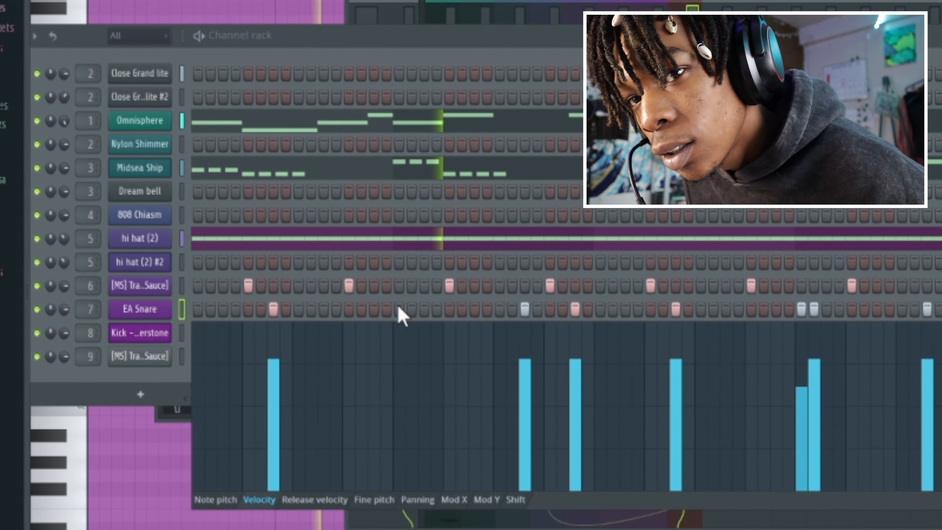
left_click_drag(400, 315, 374, 320)
left_click(336, 393)
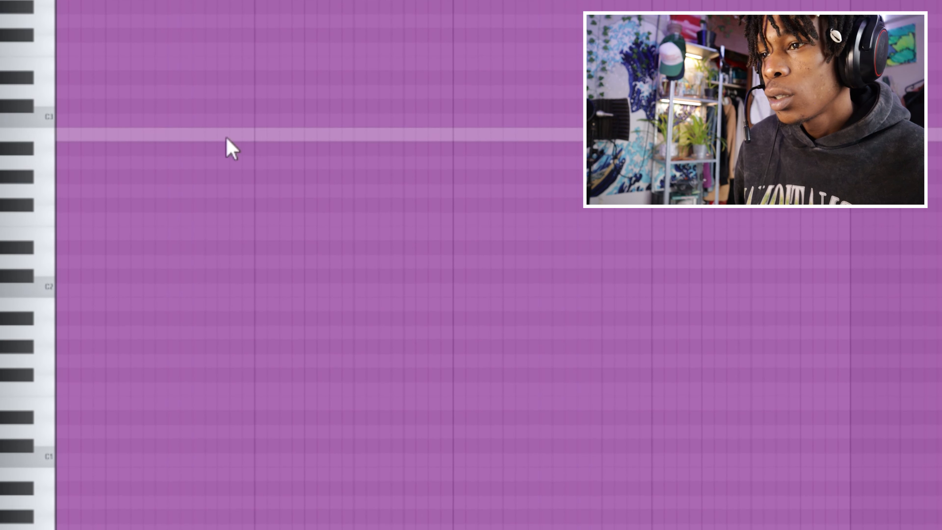
Write the opening 808 Clean bass notes on B3 and D4, extending the first B3 and shifting the D4 to follow it.
scroll(222, 138, "up", 3)
left_click(89, 139)
left_click_drag(79, 144, 190, 160)
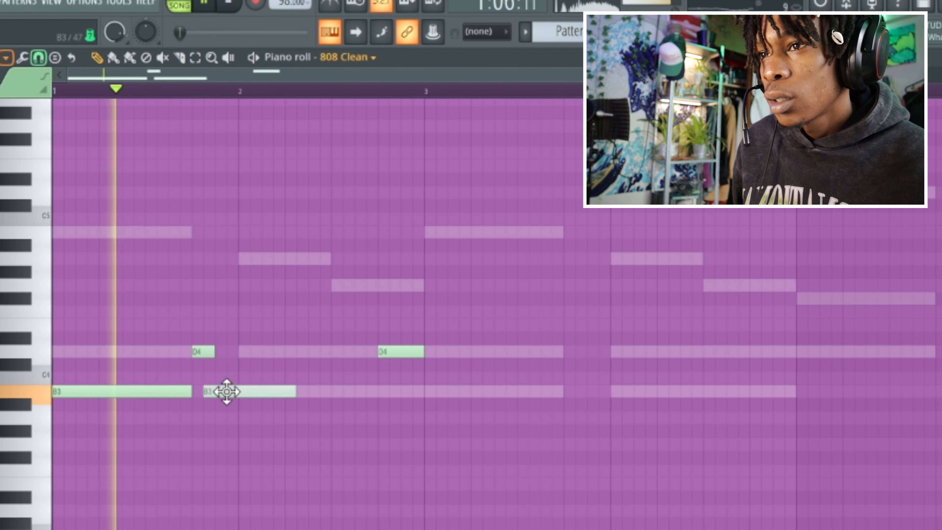
left_click_drag(225, 391, 270, 365)
key("space")
left_click_drag(204, 322, 226, 322)
left_click_drag(191, 362, 214, 362)
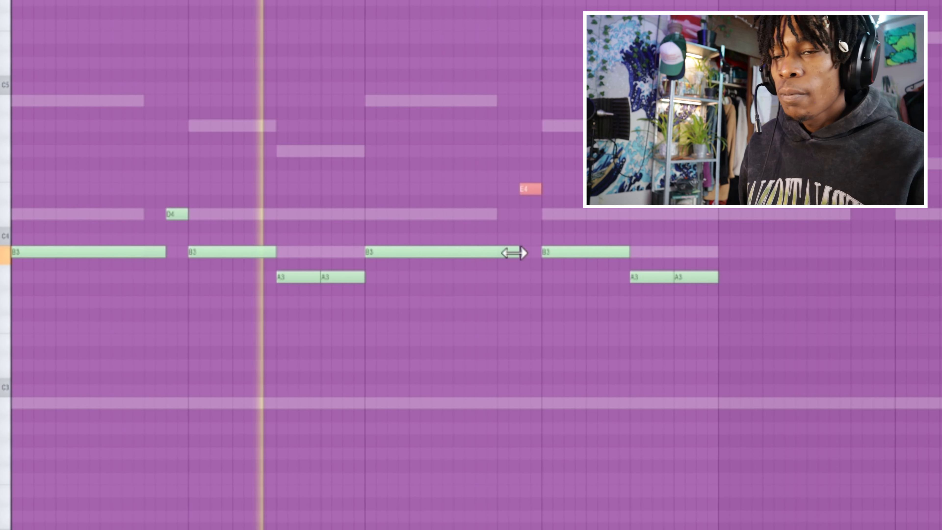
Shorten the bar 3 B3 bass note and rework its ending into an earlier, longer E4 followed by D4.
left_click_drag(514, 252, 474, 251)
right_click(535, 190)
left_click(482, 190)
left_click_drag(584, 192, 523, 200)
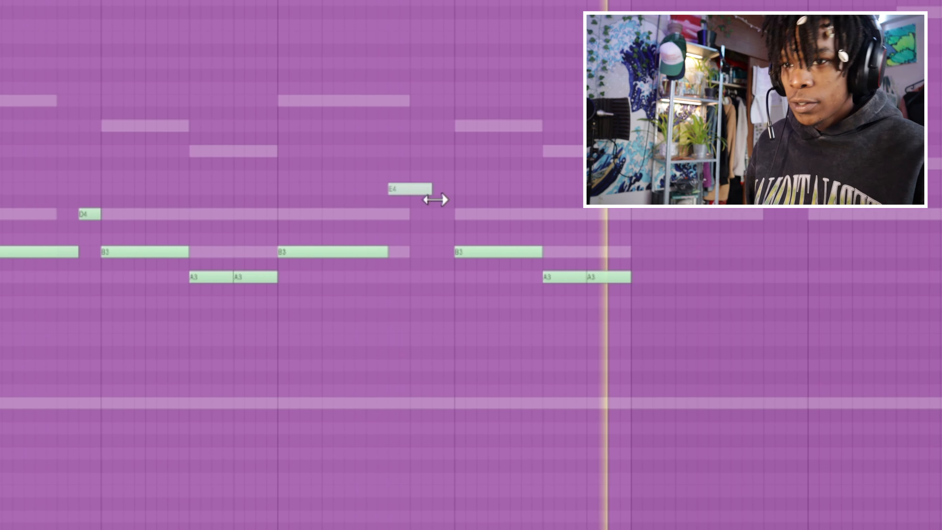
left_click(441, 214)
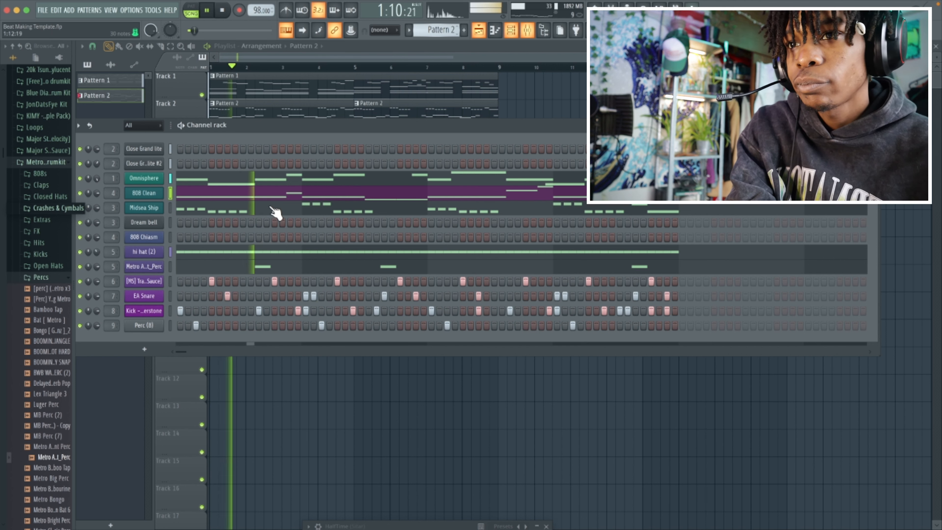
Bring up the mixer while Pattern 2 plays.
left_click(527, 32)
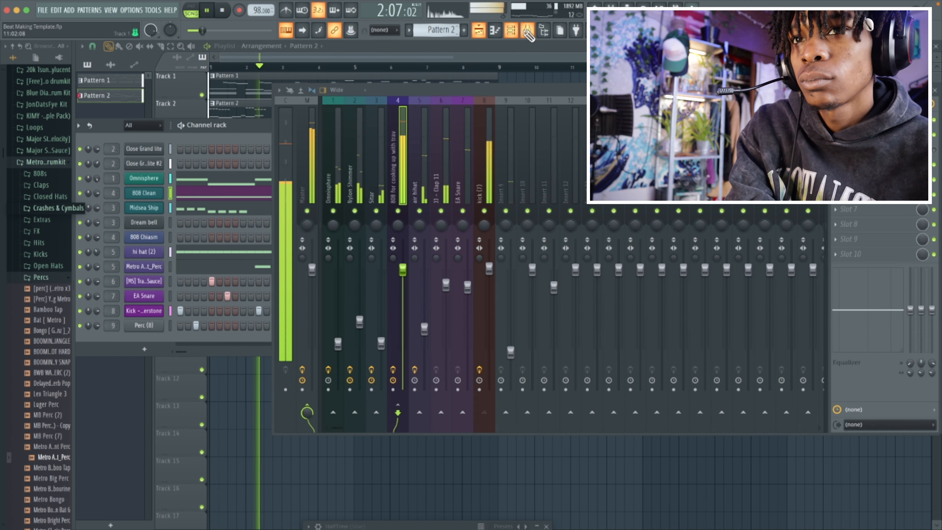